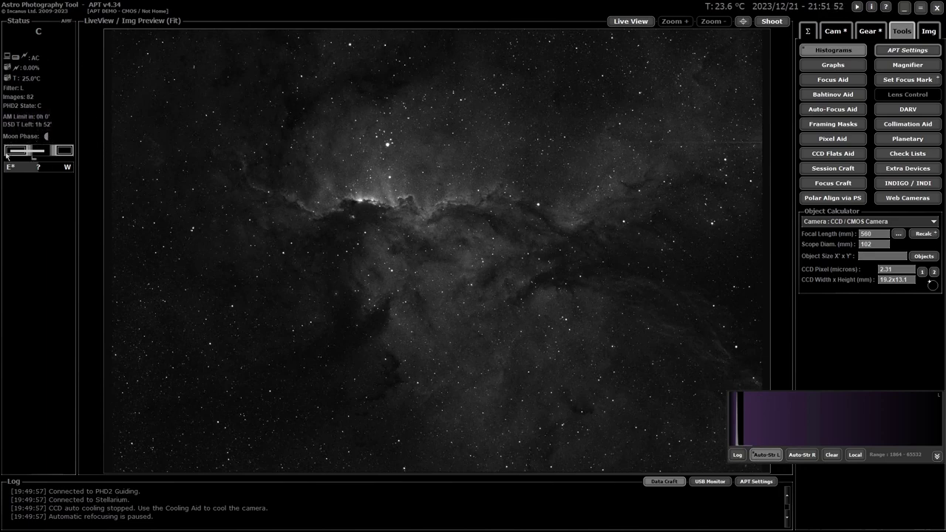
- Open the Deep Sky Darkness Calculator from the Status panel's darkness slider for 2023/12/21–22
{"action": "left_click", "coordinate": [65, 153]}
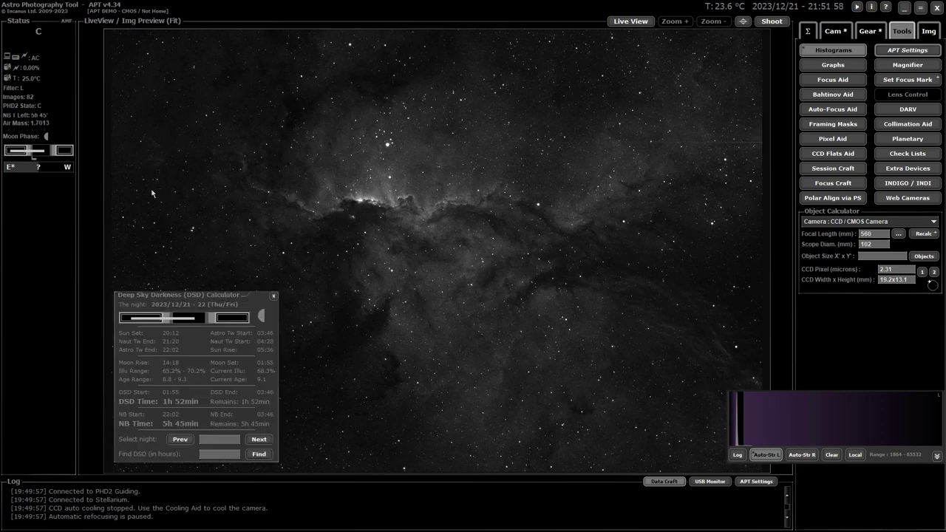
- Move the DSD Calculator window to the upper middle of the image preview
{"action": "left_click_drag", "start_coordinate": [198, 299], "coordinate": [328, 118]}
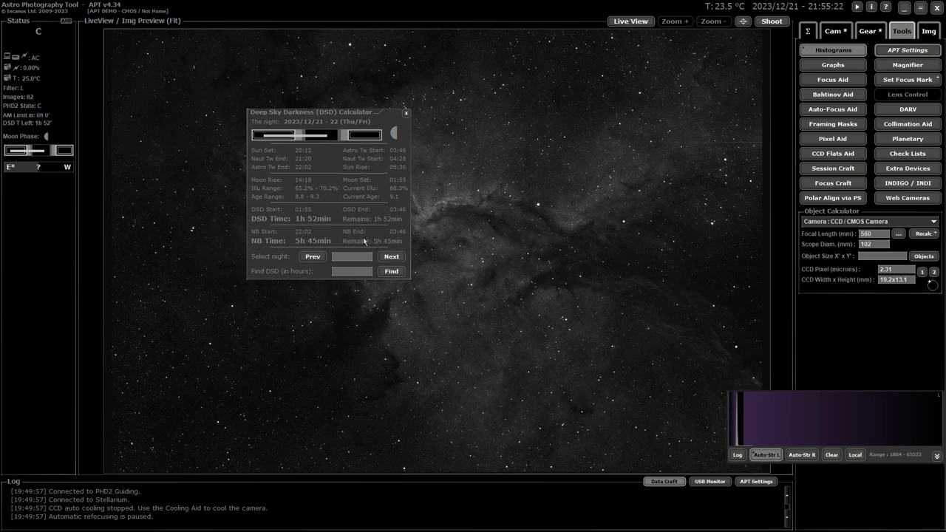
- Go back one night to 2023/12/20
{"action": "left_click", "coordinate": [313, 257]}
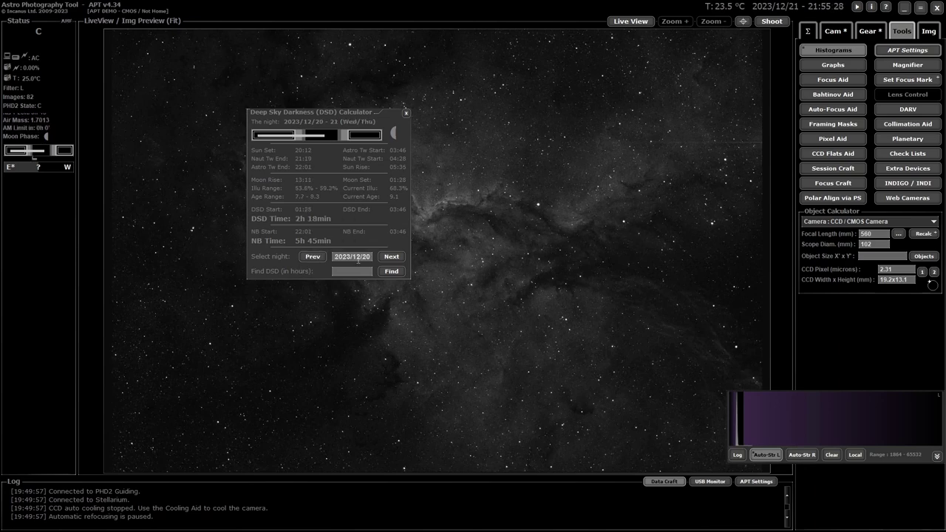
- Step back through the nights to 2023/12/18, then forward to 2023/12/26
{"action": "left_click", "coordinate": [314, 259]}
{"action": "left_click", "coordinate": [315, 257]}
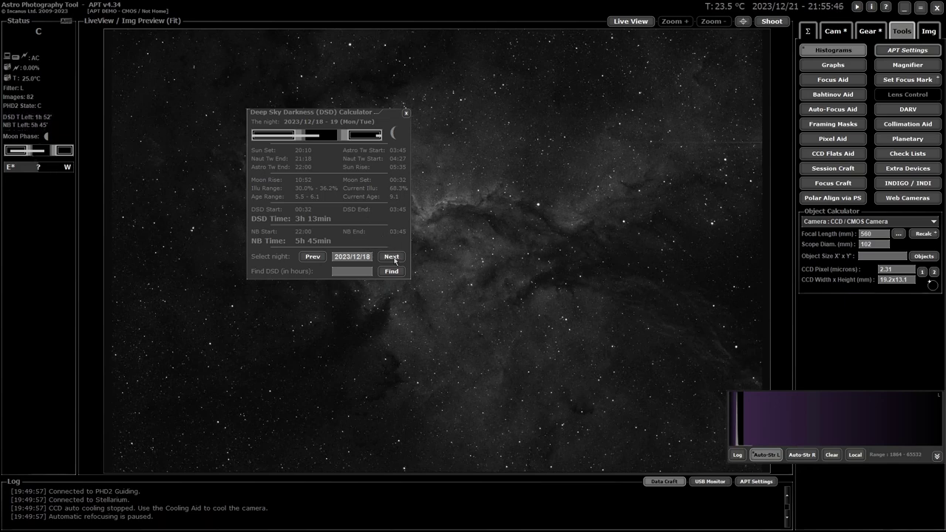
{"action": "left_click", "coordinate": [391, 257]}
{"action": "left_click", "coordinate": [392, 257]}
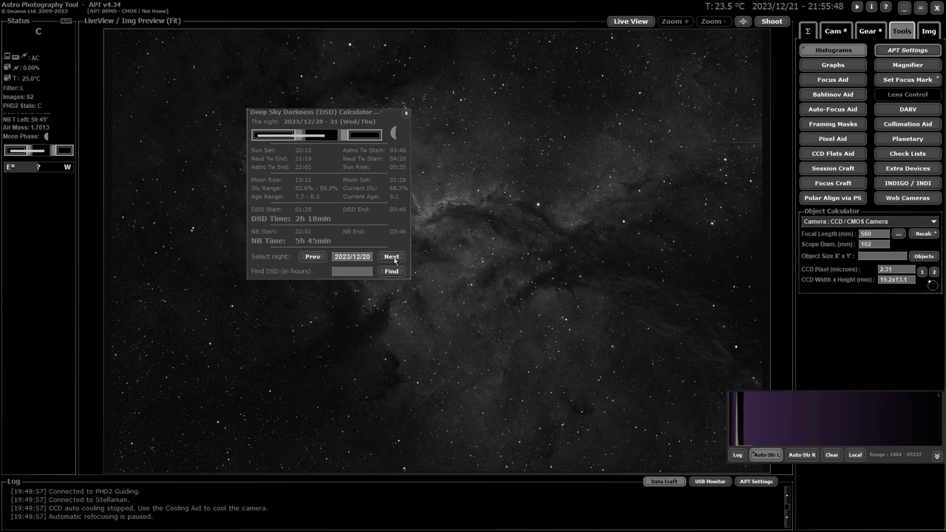
{"action": "left_click", "coordinate": [393, 259]}
{"action": "left_click", "coordinate": [393, 258]}
{"action": "left_click", "coordinate": [393, 259]}
{"action": "left_click", "coordinate": [394, 258]}
{"action": "left_click", "coordinate": [394, 258]}
{"action": "left_click", "coordinate": [393, 259]}
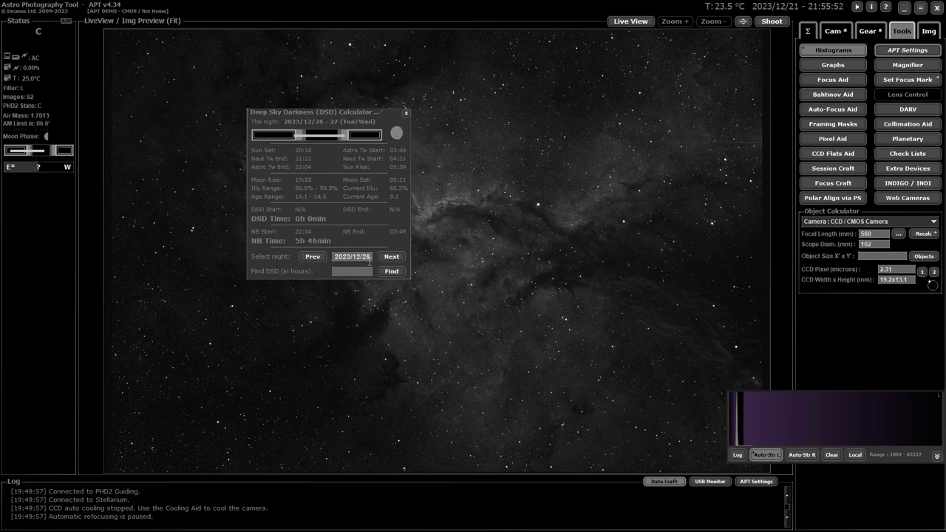
- Replace the Select night date with 2023/12/21
{"action": "left_click_drag", "start_coordinate": [371, 259], "coordinate": [335, 259]}
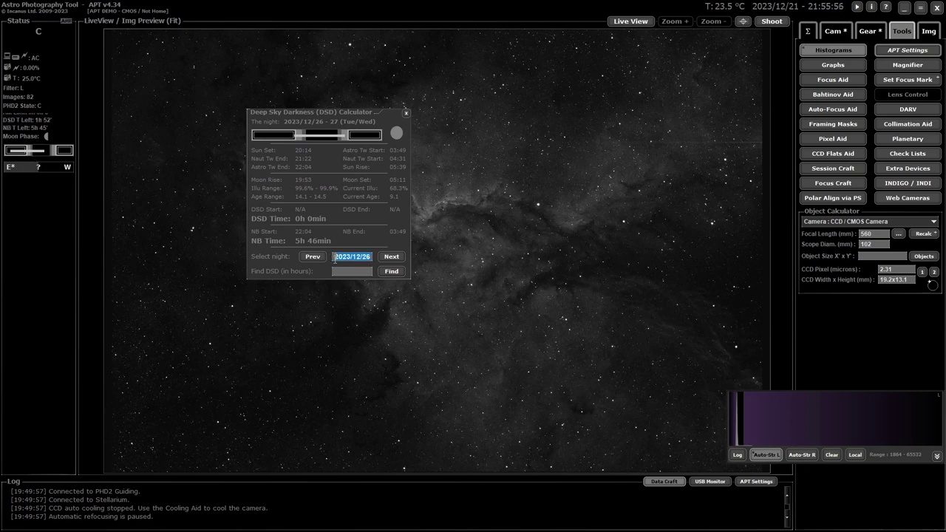
{"action": "key", "text": "BackSpace"}
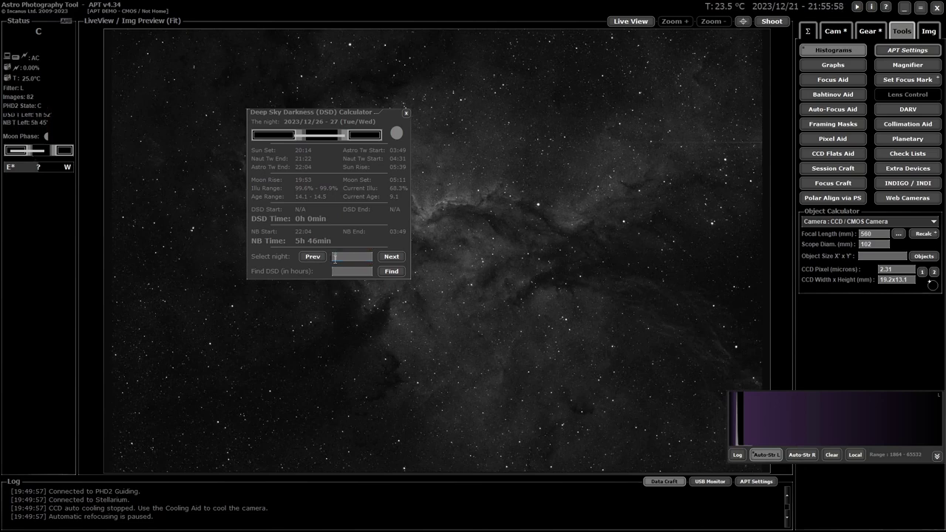
{"action": "type", "text": "2023/12/21"}
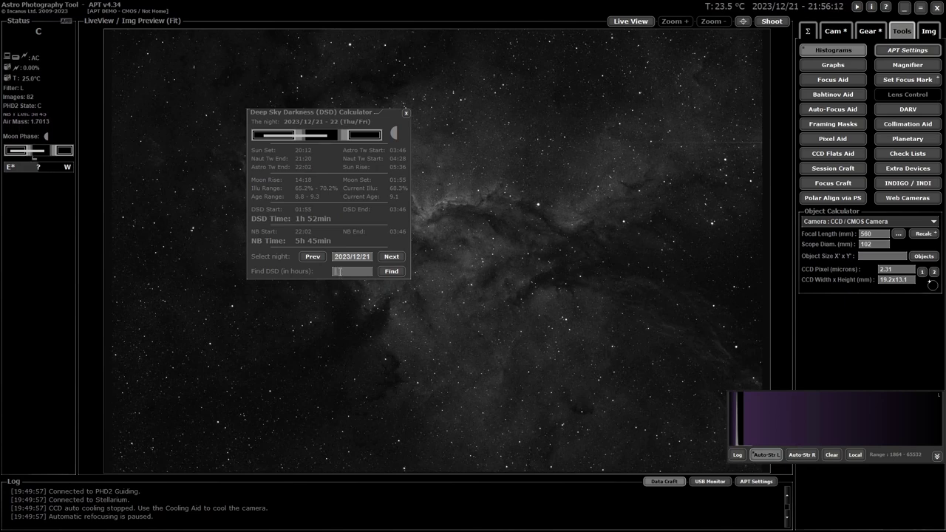
- Search ahead for a 6-hour dark night, landing on 2024/01/10, and compare it with 2024/01/09
{"action": "type", "text": "6"}
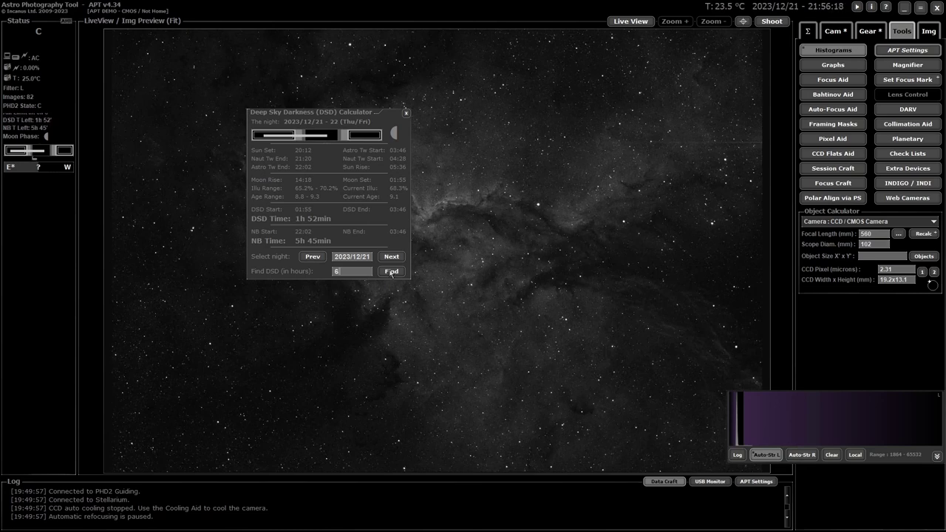
{"action": "left_click", "coordinate": [392, 271]}
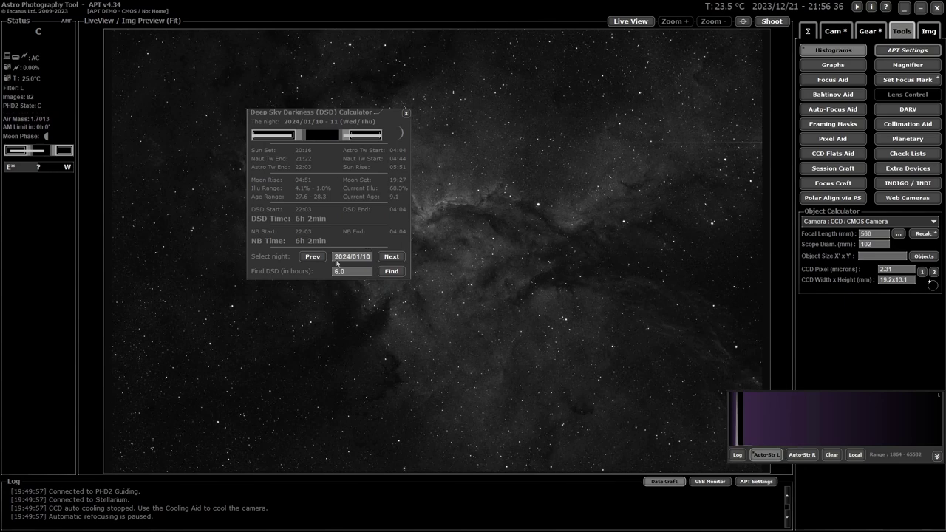
{"action": "left_click", "coordinate": [312, 257]}
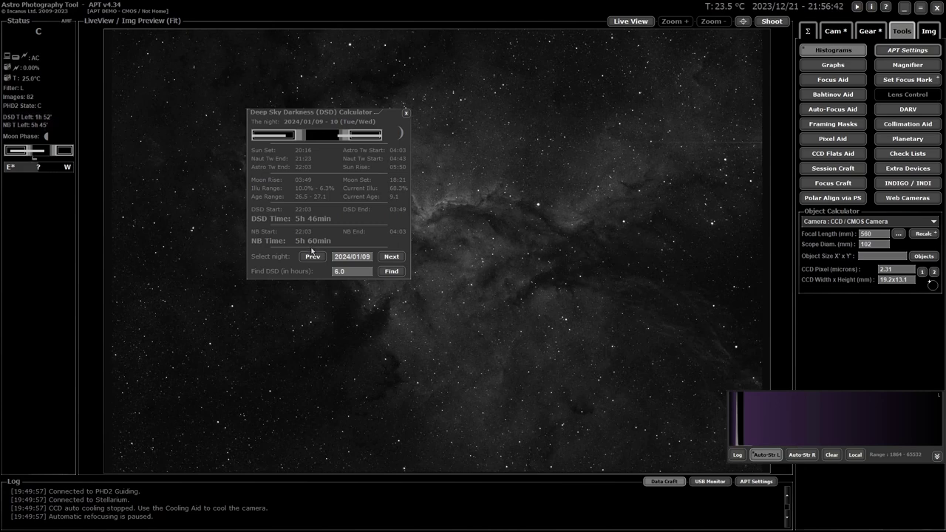
{"action": "left_click", "coordinate": [387, 257]}
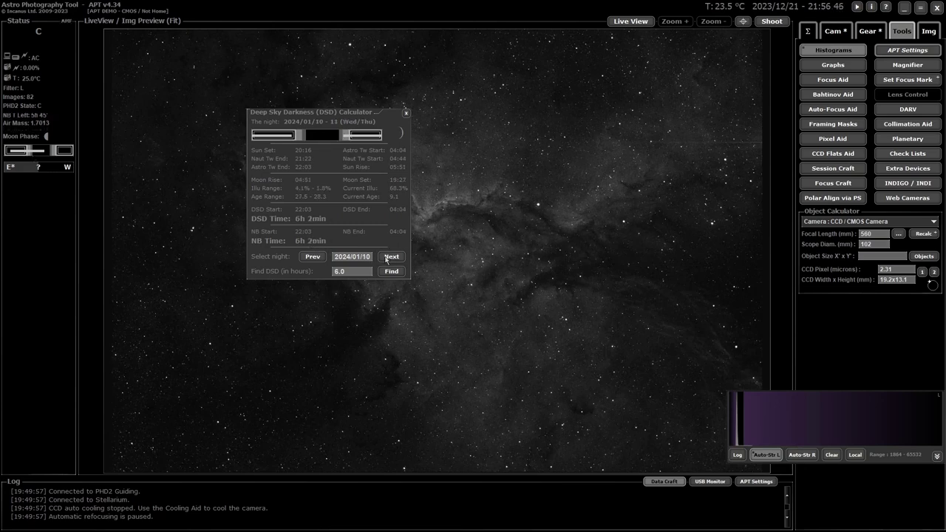
- Step back to 2024/01/05 and rerun the 6-hour search, confirming 2024/01/10 again
{"action": "left_click", "coordinate": [311, 257]}
{"action": "left_click", "coordinate": [312, 257]}
{"action": "left_click", "coordinate": [312, 258]}
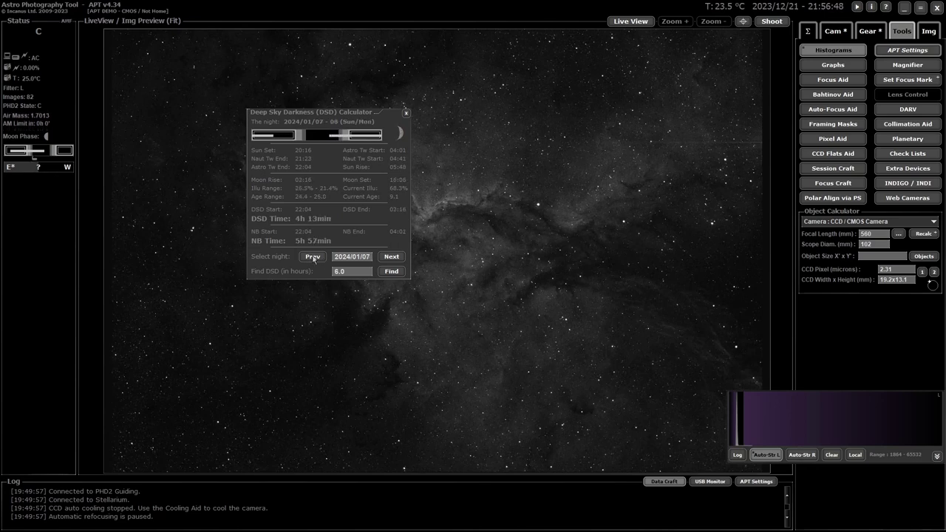
{"action": "left_click", "coordinate": [313, 258]}
{"action": "left_click", "coordinate": [313, 258]}
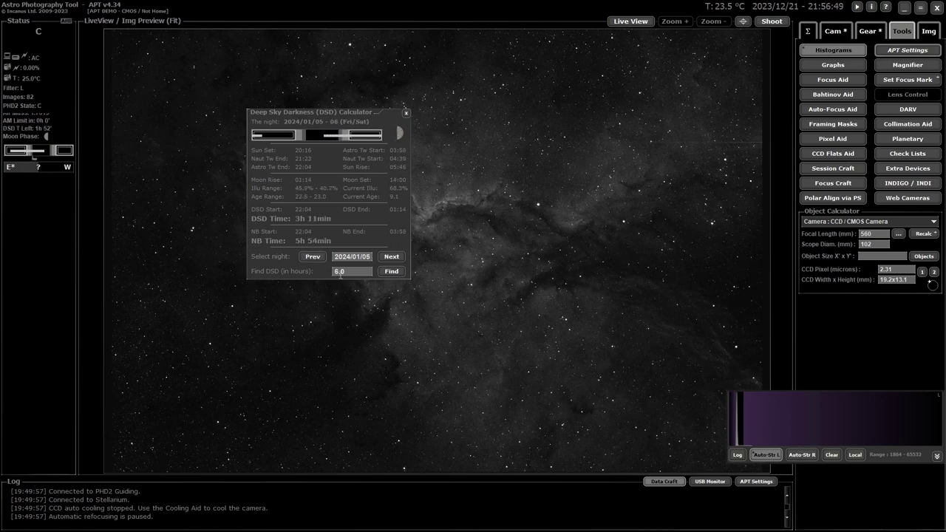
{"action": "left_click", "coordinate": [386, 274]}
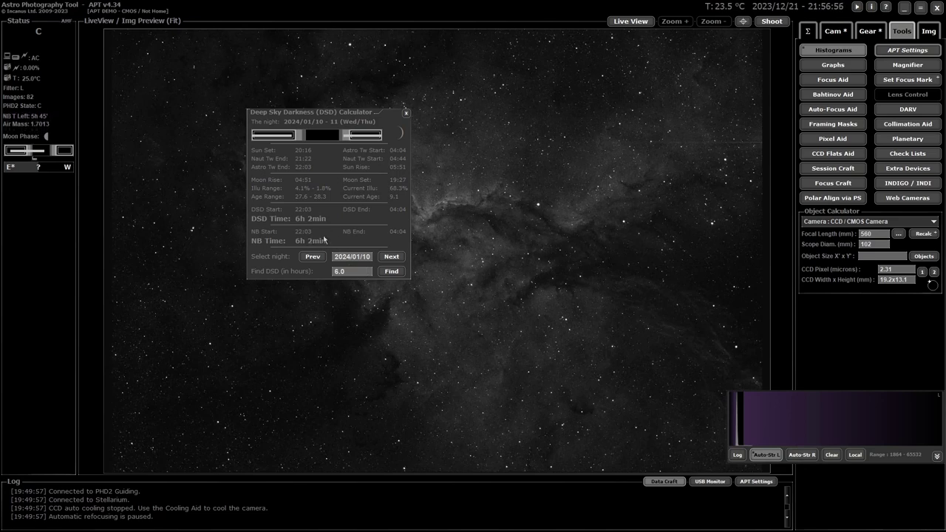
{"action": "left_click", "coordinate": [317, 259]}
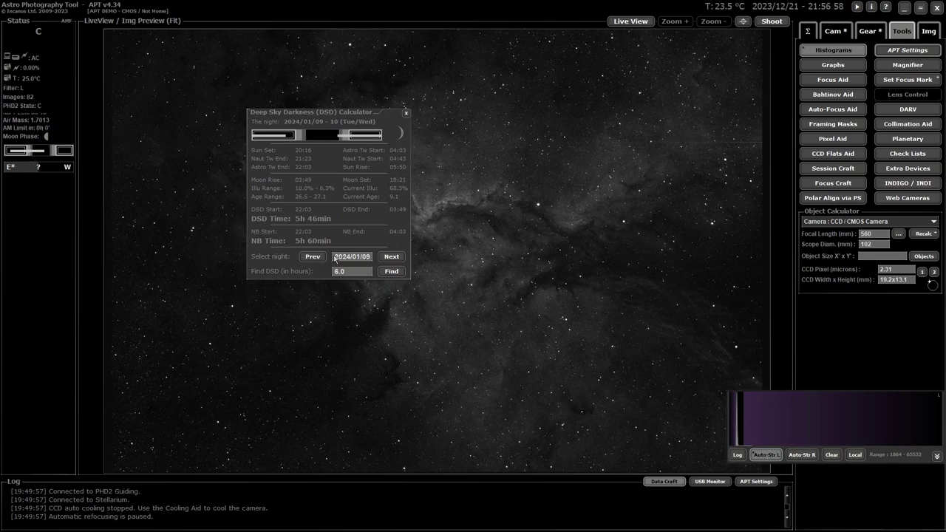
{"action": "left_click", "coordinate": [391, 257]}
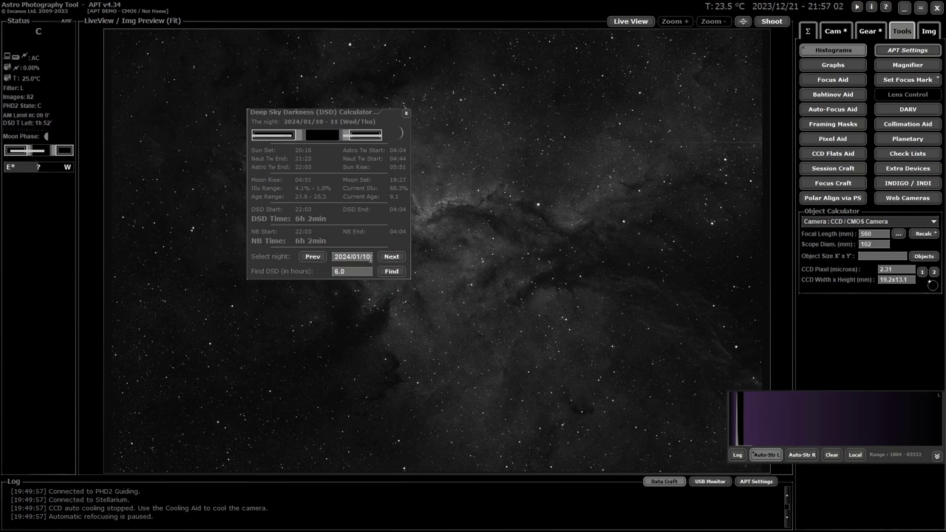
- Reset the night to tonight, set Find DSD hours to 8.0, and run the search
{"action": "left_click_drag", "start_coordinate": [371, 259], "coordinate": [326, 258]}
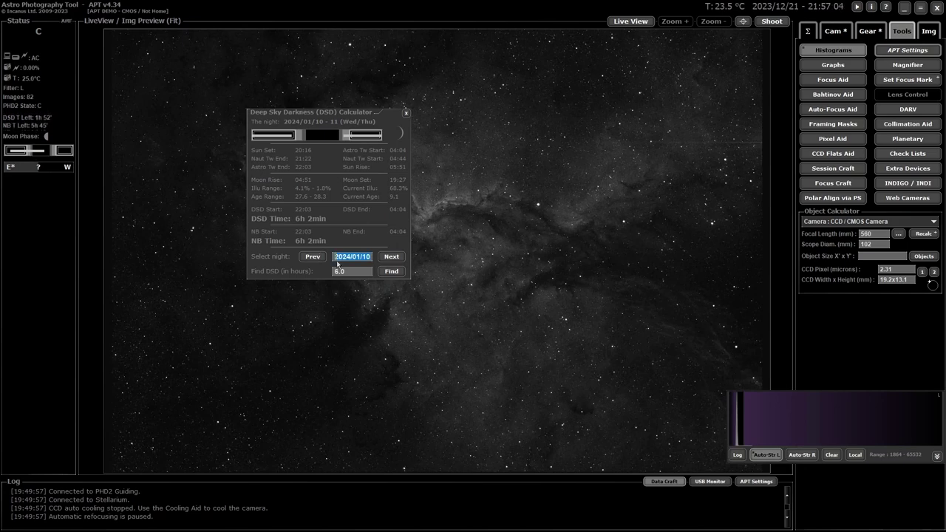
{"action": "key", "text": "BackSpace"}
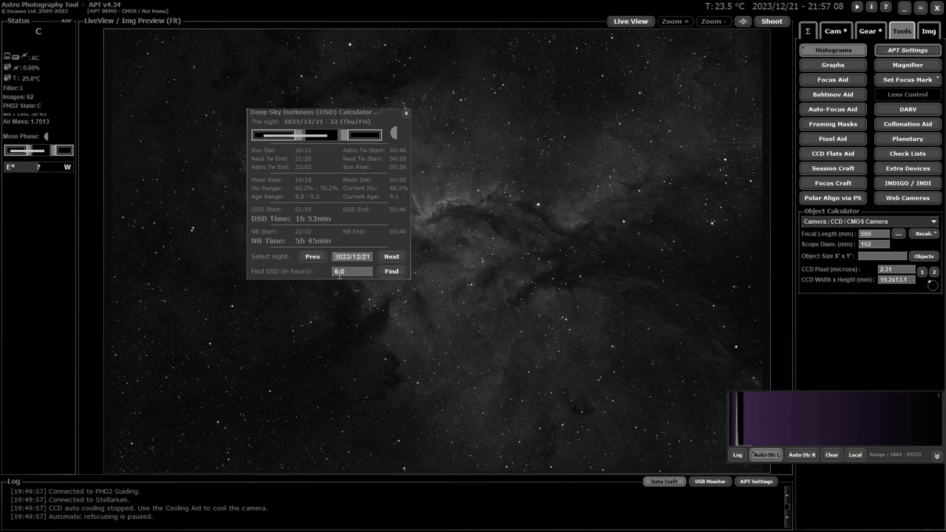
{"action": "double_click", "coordinate": [335, 273]}
{"action": "type", "text": "8.0"}
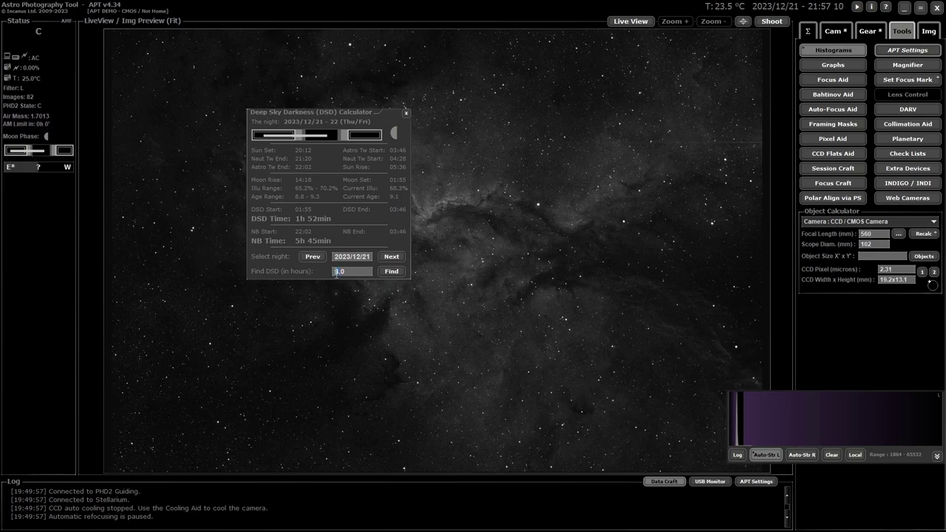
{"action": "left_click", "coordinate": [389, 272]}
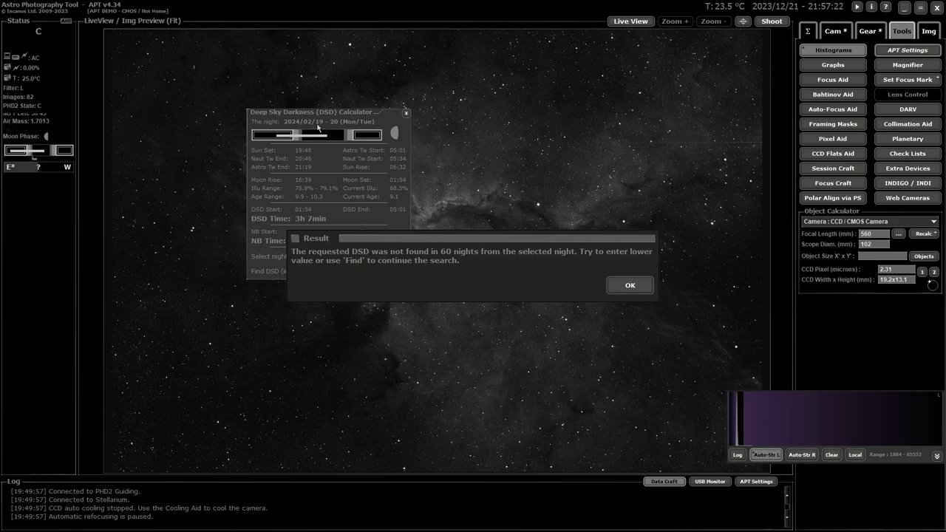
- Dismiss the no-match result, continue the 8-hour search to 2024/03/08, then step back one night
{"action": "left_click", "coordinate": [629, 287]}
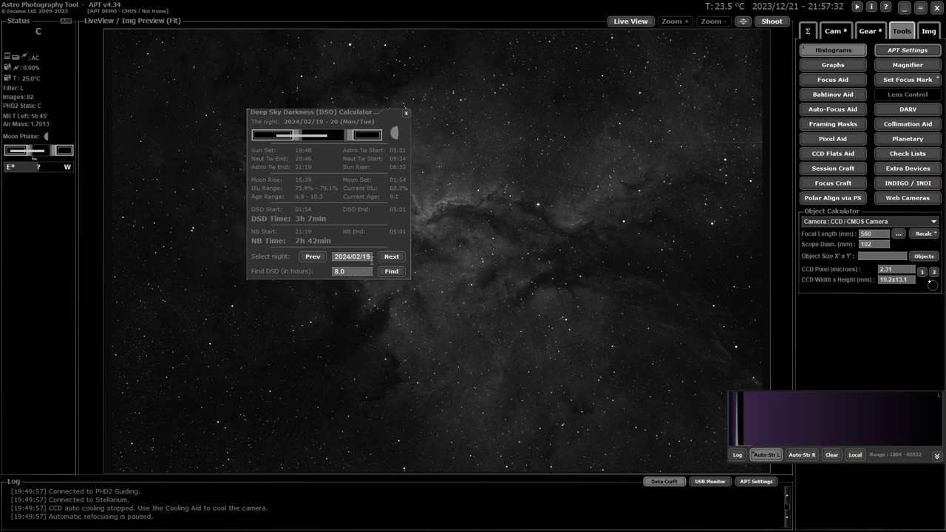
{"action": "left_click", "coordinate": [391, 273]}
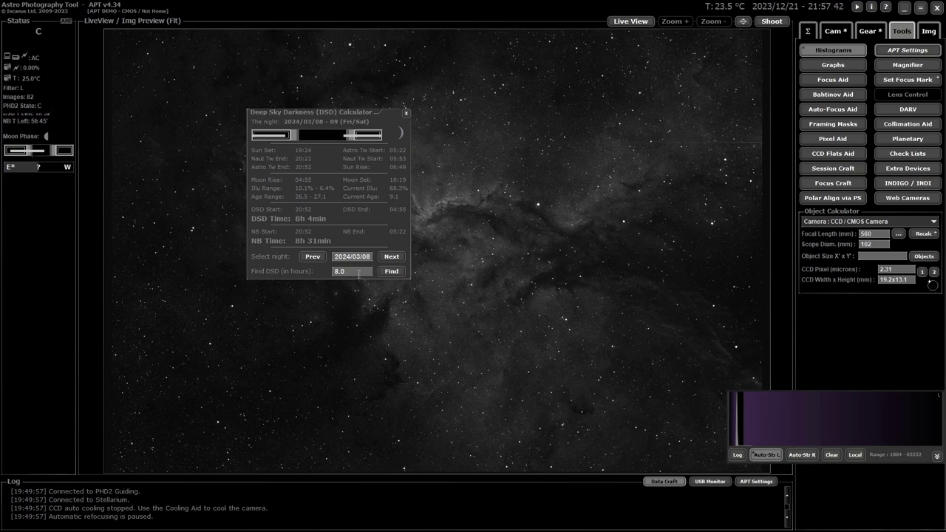
{"action": "left_click", "coordinate": [312, 257]}
- Step back night by night to 2024/02/26, where darkness is 0h 0min, and select its date
{"action": "left_click", "coordinate": [312, 257]}
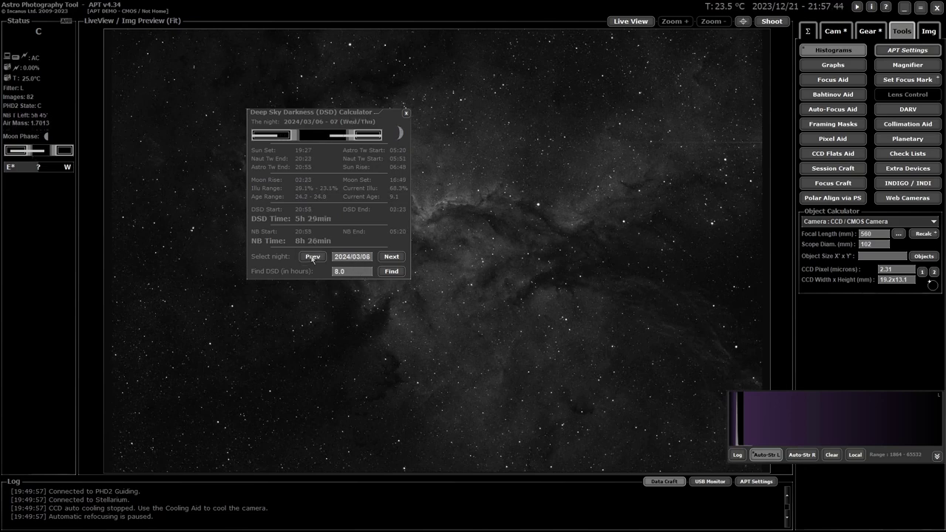
{"action": "left_click", "coordinate": [311, 257]}
{"action": "left_click", "coordinate": [312, 257]}
{"action": "left_click", "coordinate": [312, 257]}
{"action": "left_click", "coordinate": [312, 258]}
{"action": "left_click", "coordinate": [312, 257]}
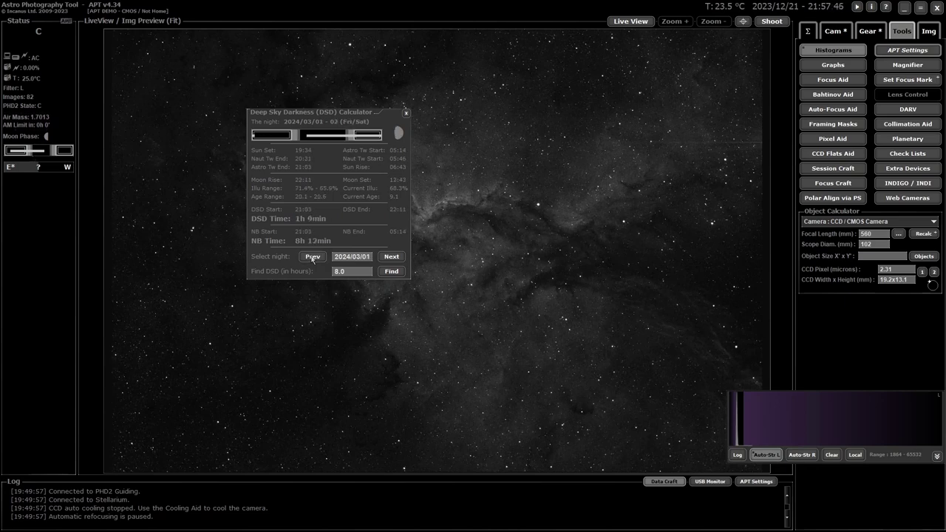
{"action": "left_click", "coordinate": [312, 257]}
{"action": "left_click", "coordinate": [312, 257]}
{"action": "left_click", "coordinate": [312, 258]}
{"action": "left_click", "coordinate": [312, 257]}
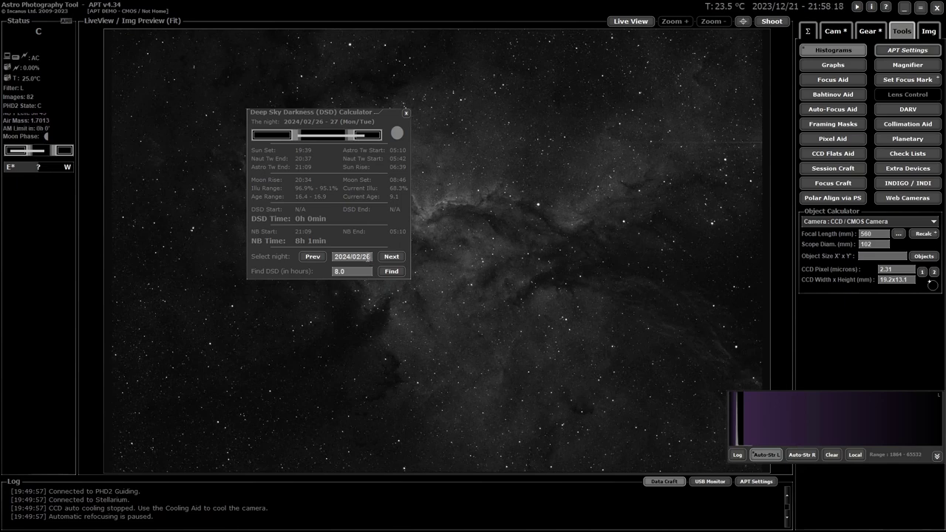
{"action": "left_click", "coordinate": [367, 258]}
- Delete the selected date so the calculator returns to 2023/12/21 with DSD Time 1h 52min
{"action": "key", "text": "BackSpace"}
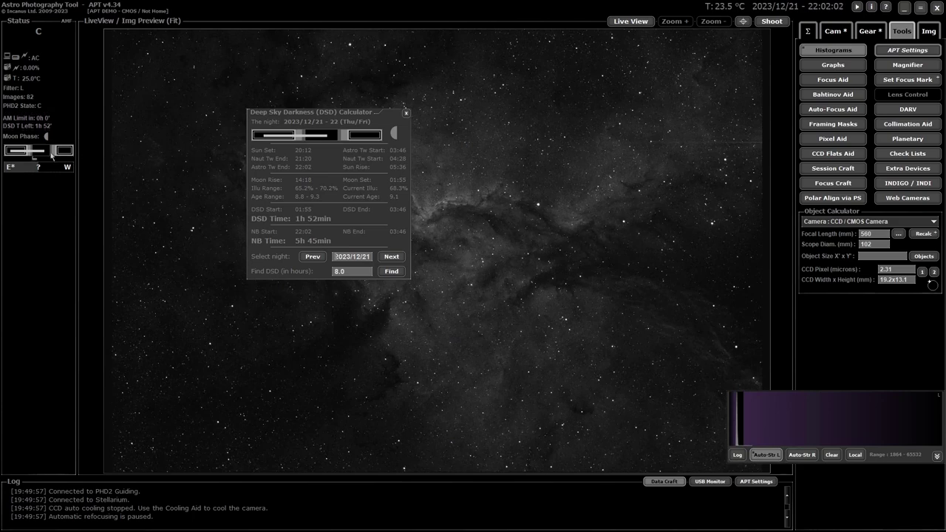
- Close the DSD Calculator window with its X button
{"action": "left_click", "coordinate": [407, 114]}
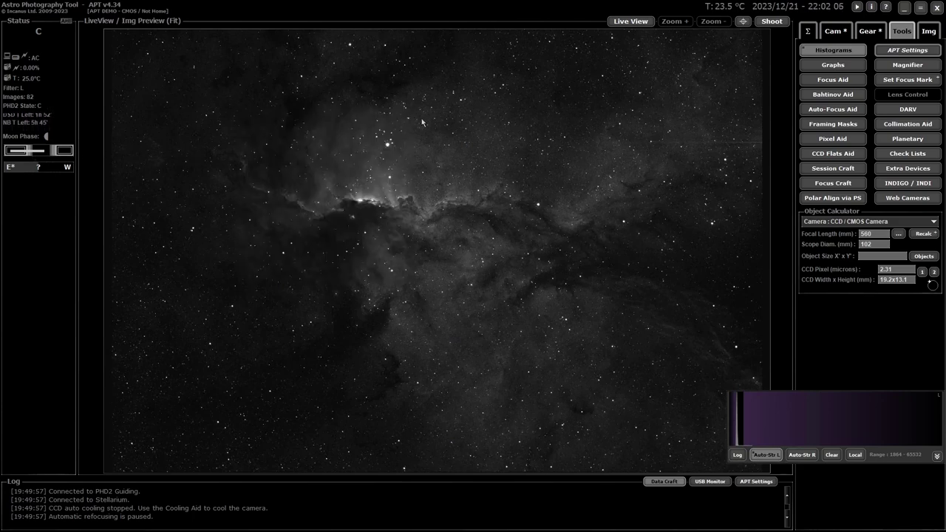